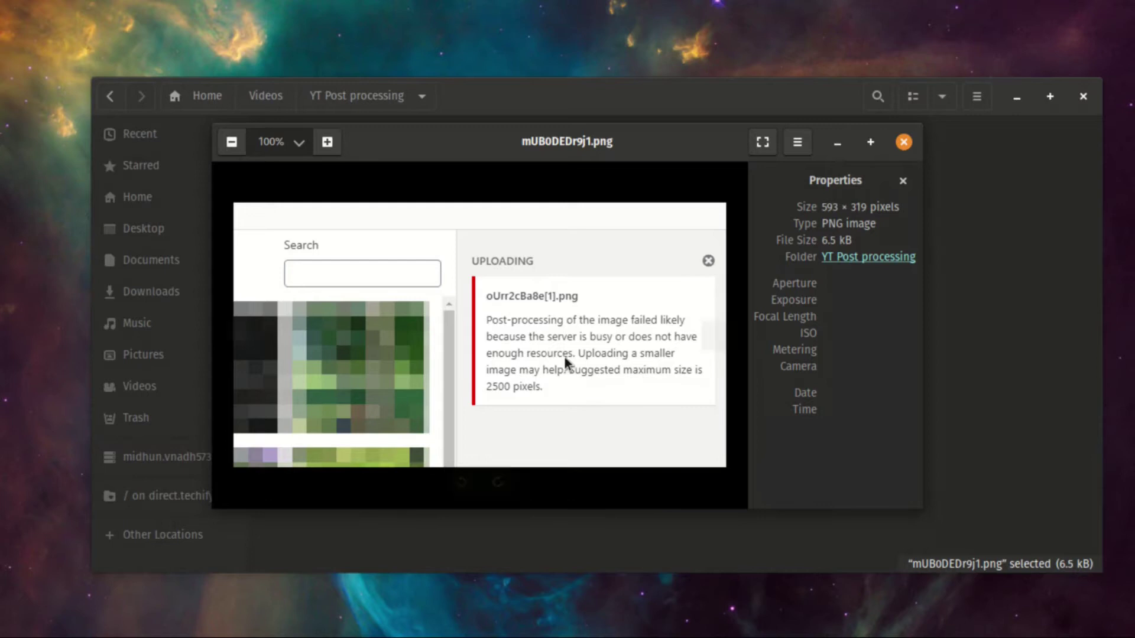
# Close the upload-error screenshot and return to the YT Post processing folder.
pyautogui.click(902, 143)
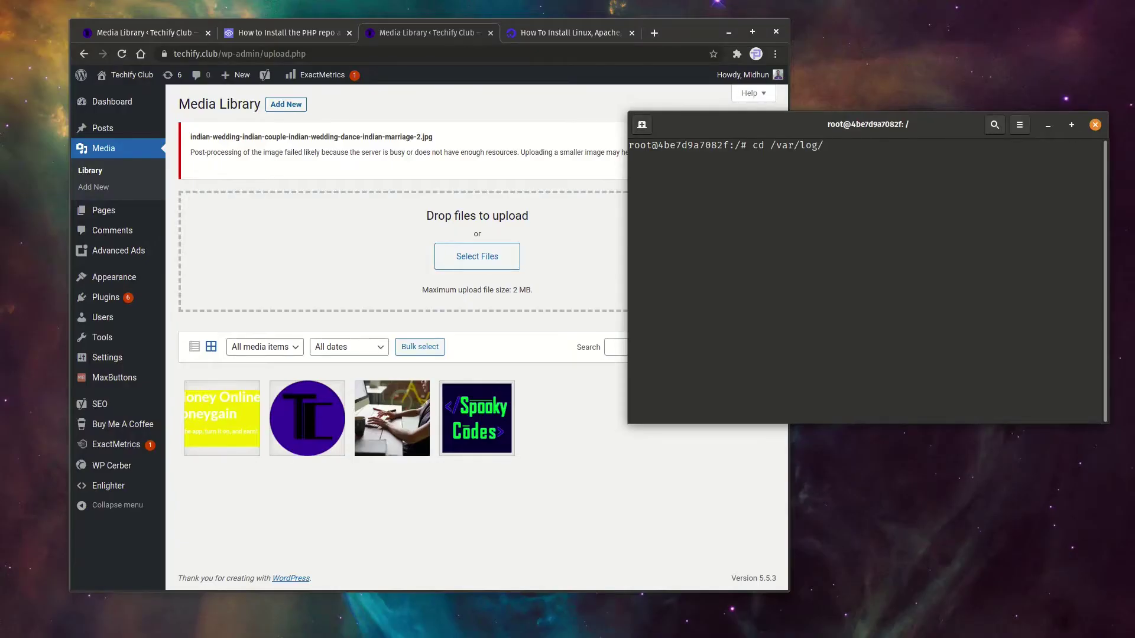
# Browse into /var/log/apache2, follow error.log with tail -f, and widen the terminal.
pyautogui.press('Return')
pyautogui.write('ls')
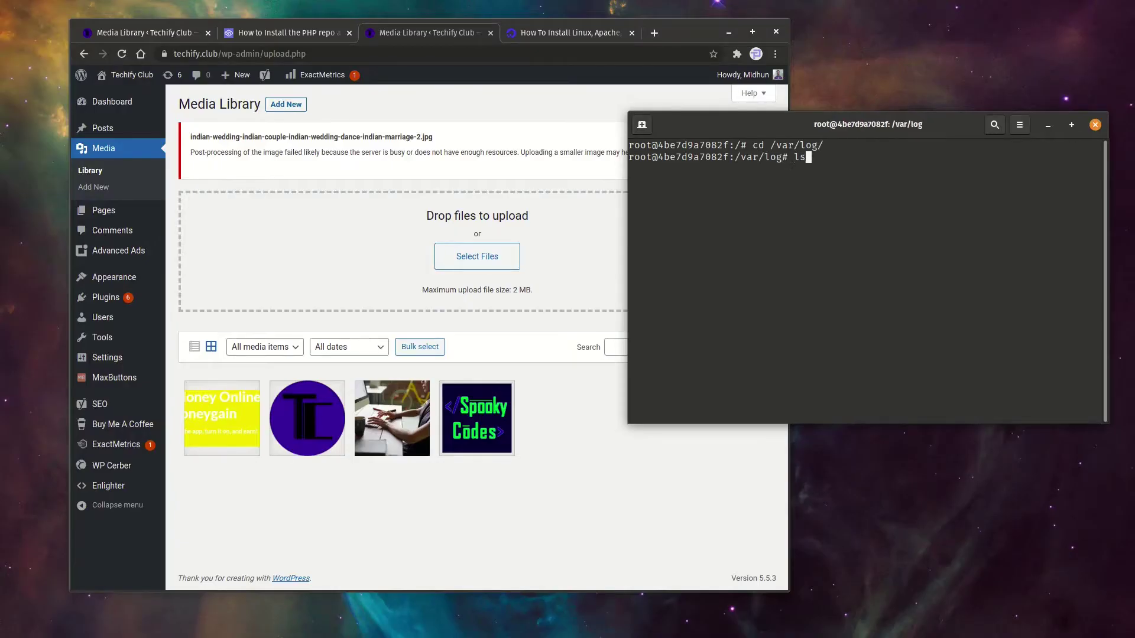
pyautogui.press('Return')
pyautogui.write('cd apache2')
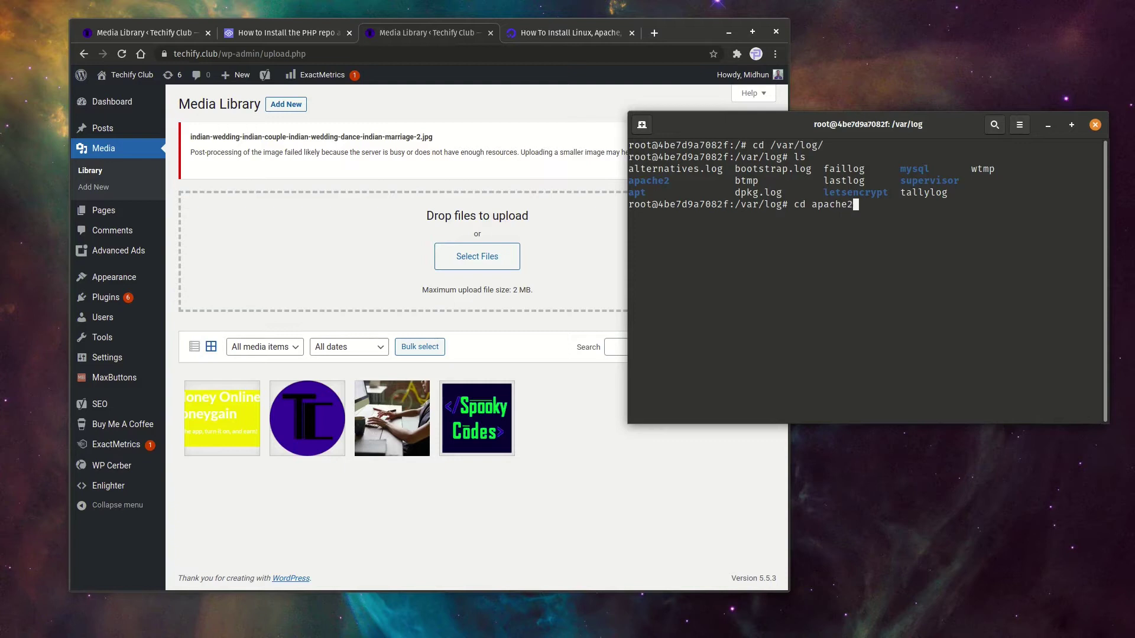
pyautogui.press('Return')
pyautogui.write('ls')
pyautogui.press('Return')
pyautogui.write('tail -f error.l')
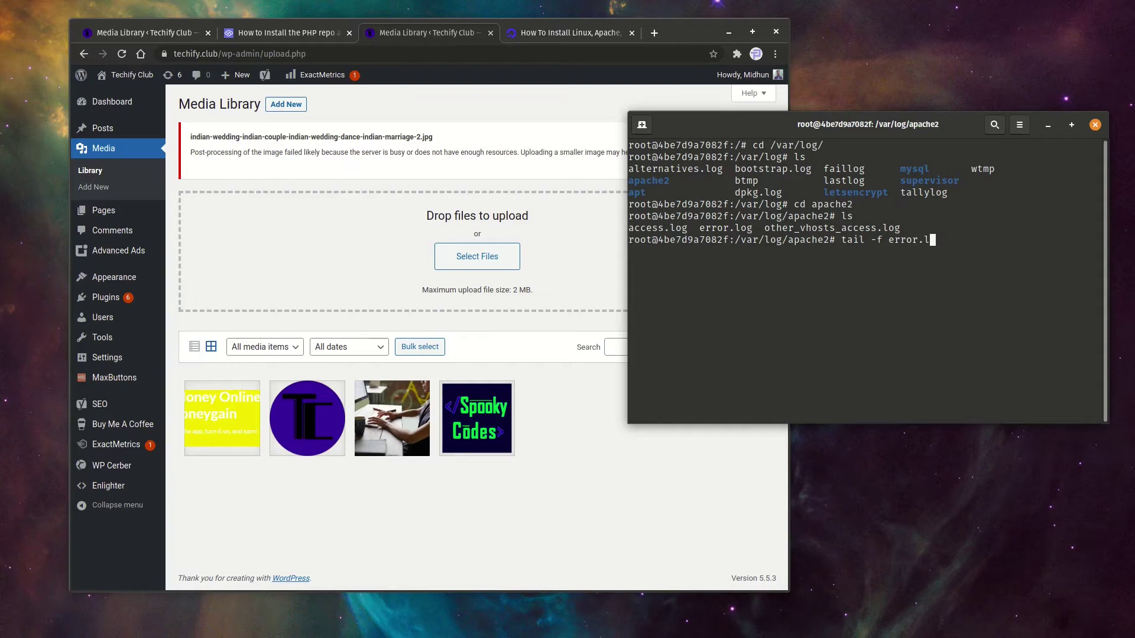
pyautogui.write('og')
pyautogui.press('Return')
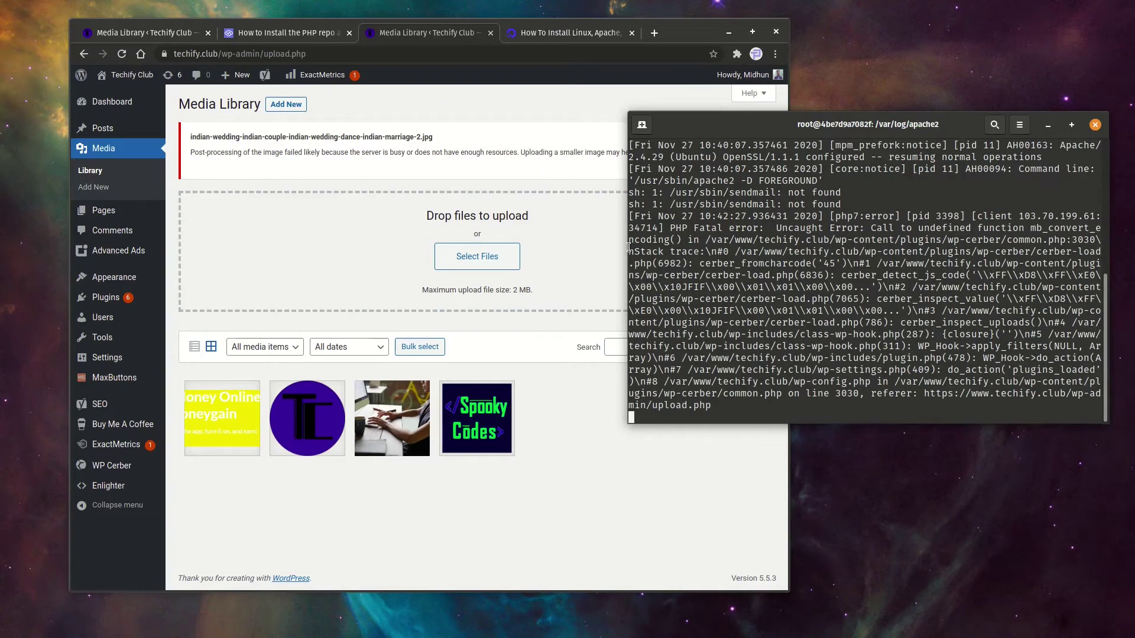
pyautogui.moveTo(629, 244); pyautogui.dragTo(230, 271)
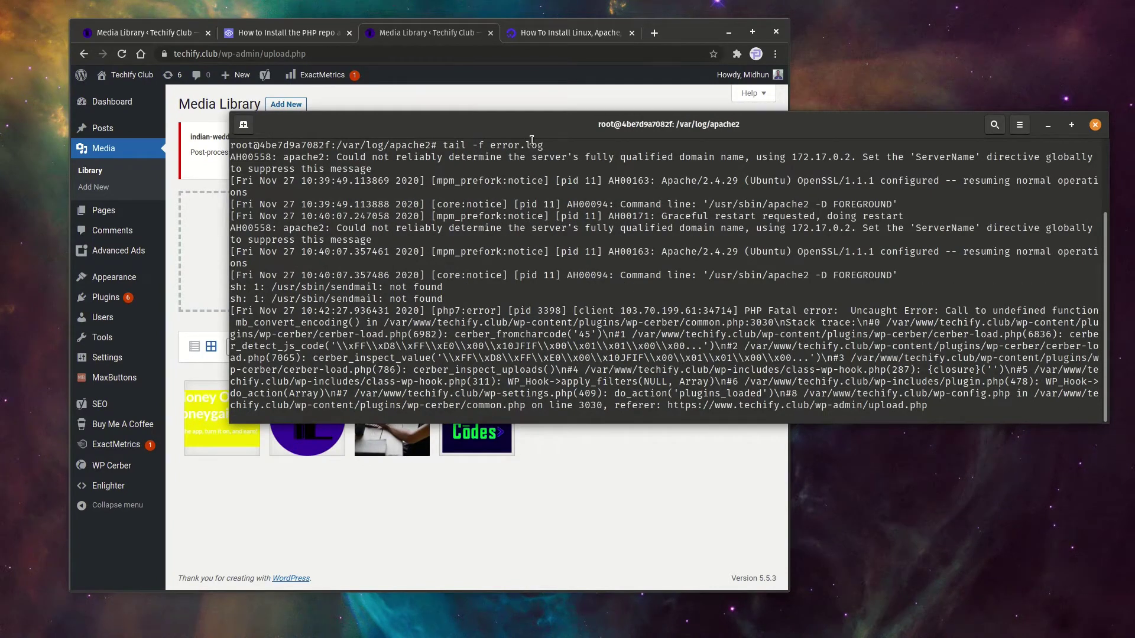
# Upload the Indian wedding JPG again, reproducing the post-processing failure notice.
pyautogui.moveTo(554, 133); pyautogui.dragTo(554, 224)
pyautogui.click(448, 339)
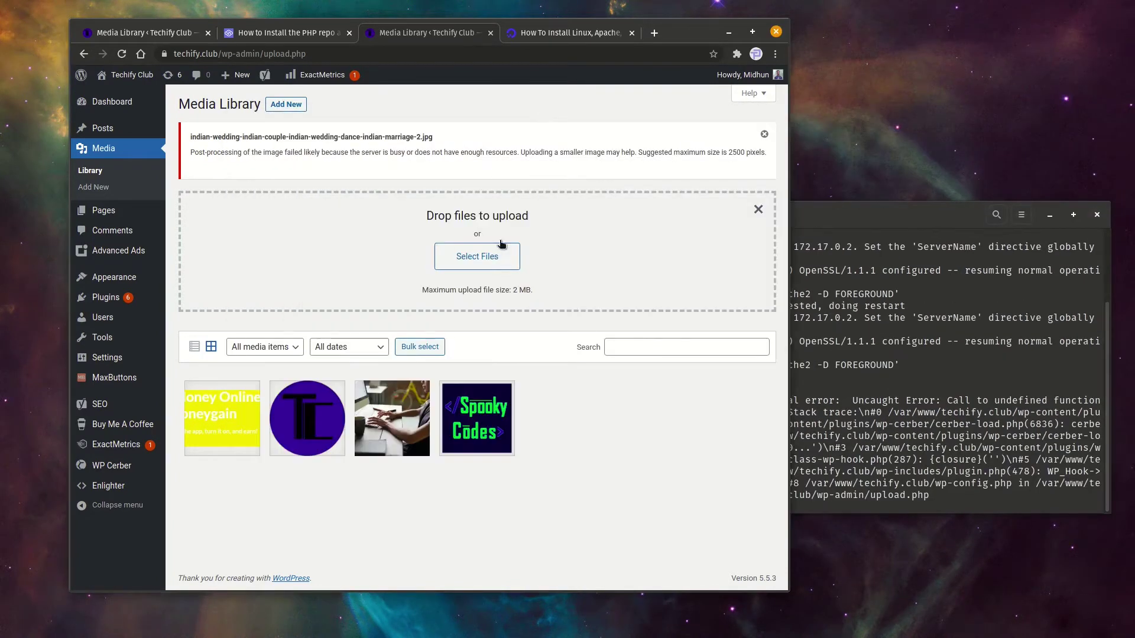
pyautogui.click(497, 263)
pyautogui.moveTo(743, 74)
pyautogui.click(722, 72)
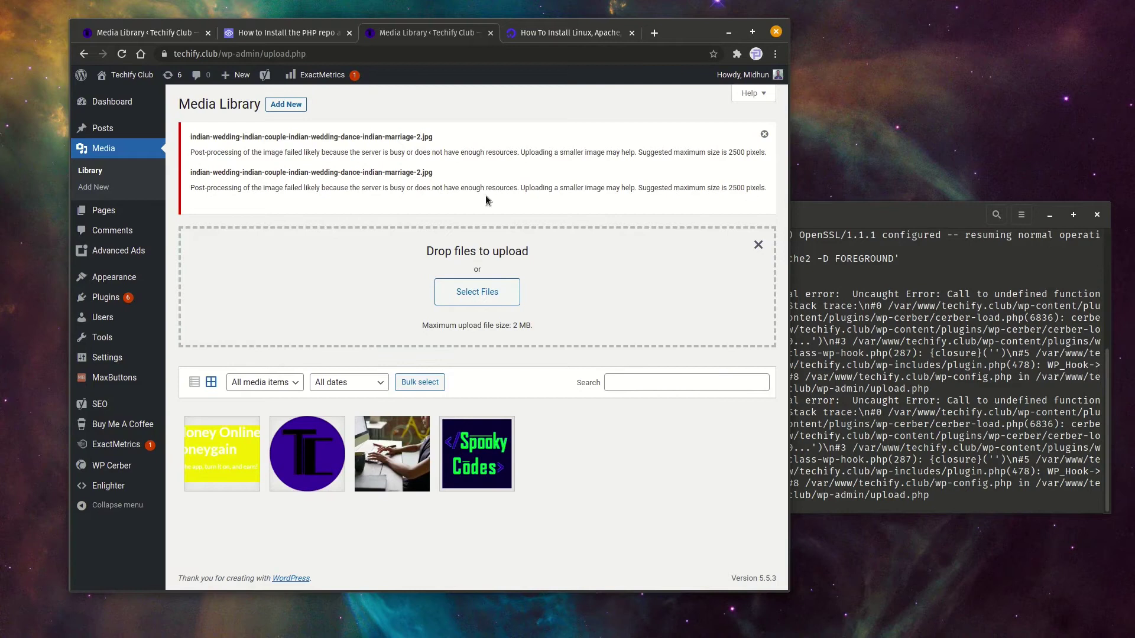
pyautogui.moveTo(628, 187); pyautogui.dragTo(546, 176)
# Inspect the new mb_convert_encoding() fatal error entry in the Apache log.
pyautogui.click(945, 335)
pyautogui.moveTo(948, 503); pyautogui.dragTo(236, 402)
pyautogui.click(318, 499)
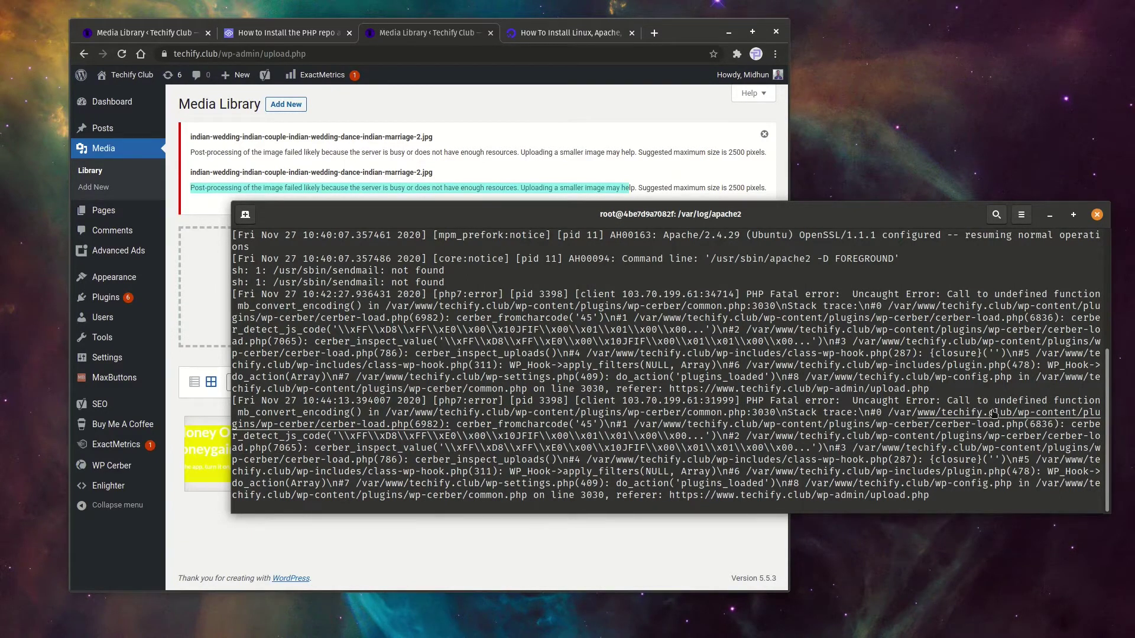
# Copy 'function mb_convert_encoding()' from the newest fatal error entry in the log.
pyautogui.moveTo(1054, 400)
pyautogui.mouseDown()
pyautogui.moveTo(356, 420)
pyautogui.moveTo(367, 410)
pyautogui.mouseUp()
pyautogui.rightClick(331, 409)
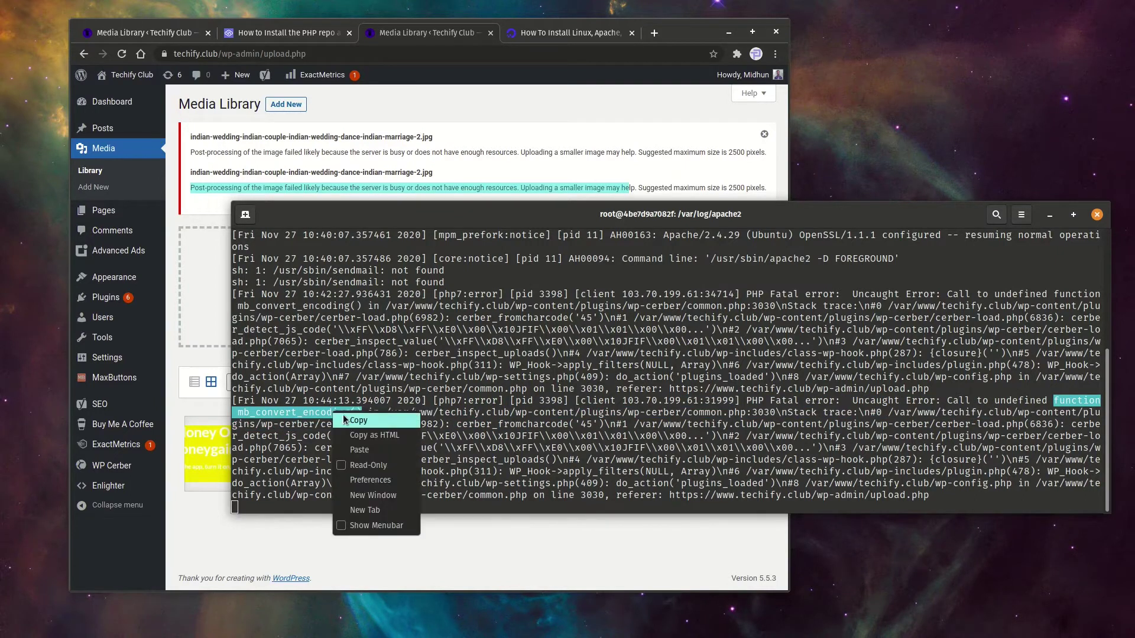
pyautogui.click(354, 418)
pyautogui.click(464, 393)
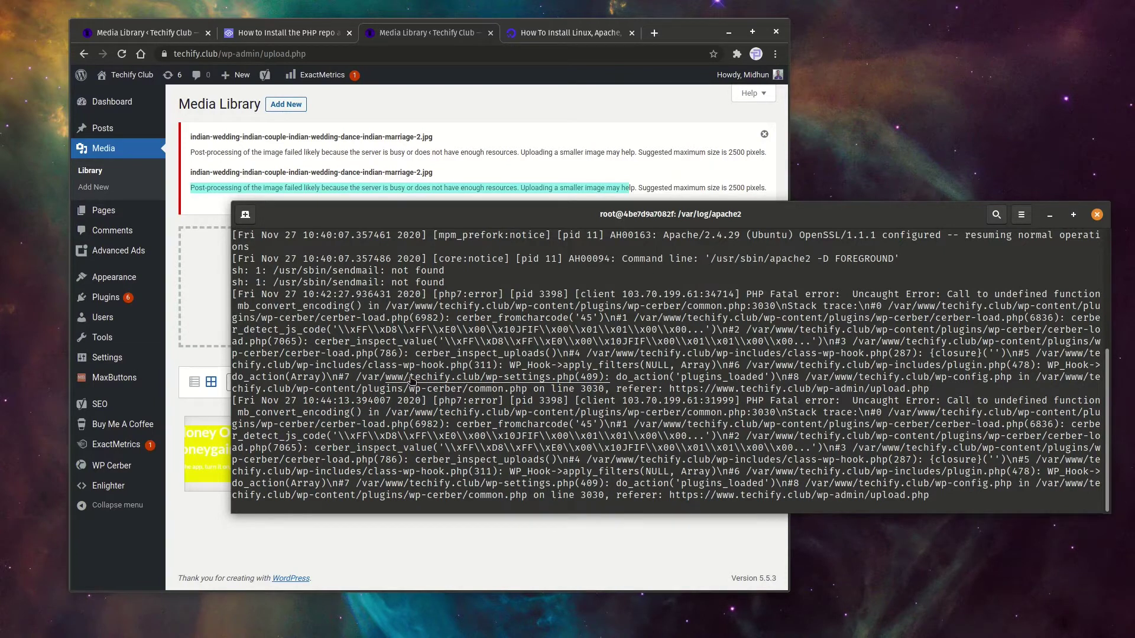
pyautogui.moveTo(361, 412); pyautogui.dragTo(1053, 402)
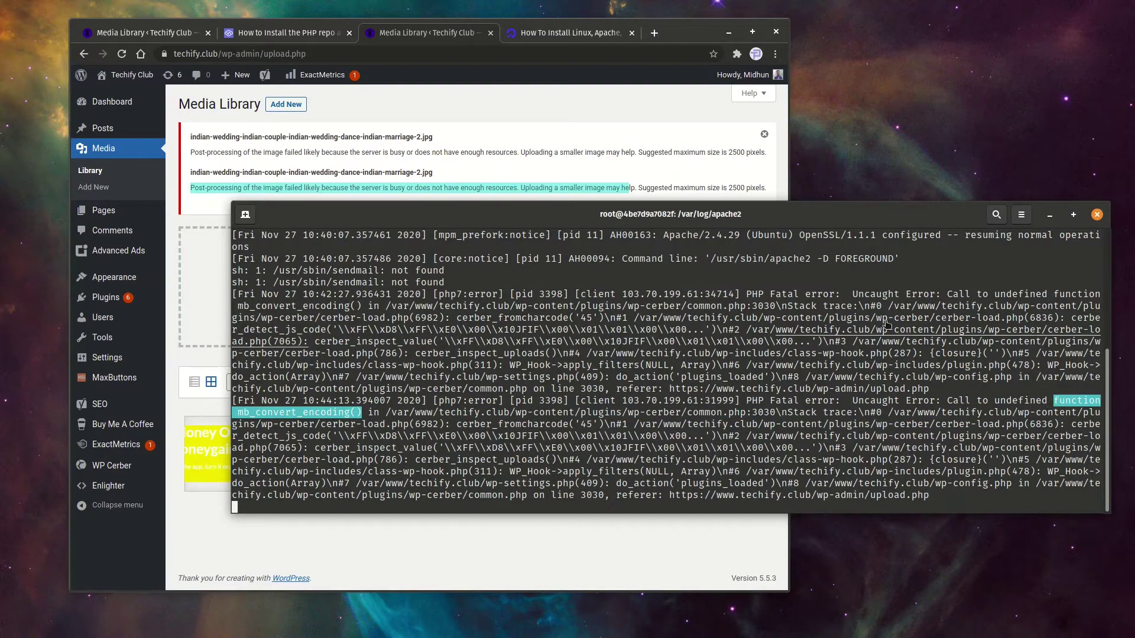
# Google the copied 'function mb_convert_encoding()' error in a new tab.
pyautogui.click(655, 33)
pyautogui.write('function mb_convert_encoding()')
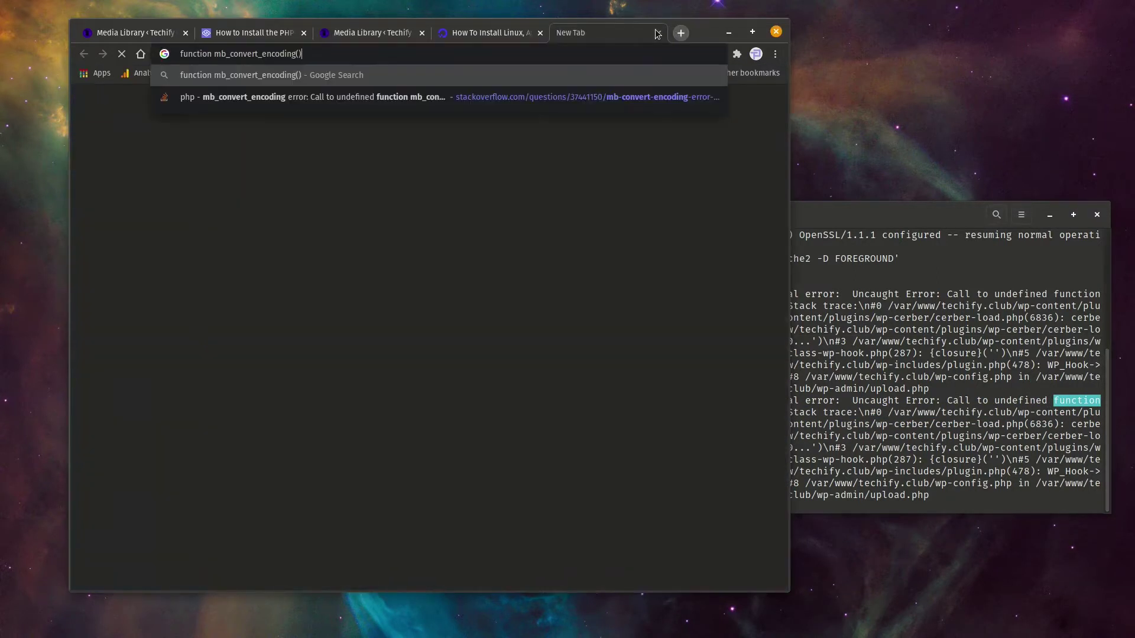
pyautogui.press('Return')
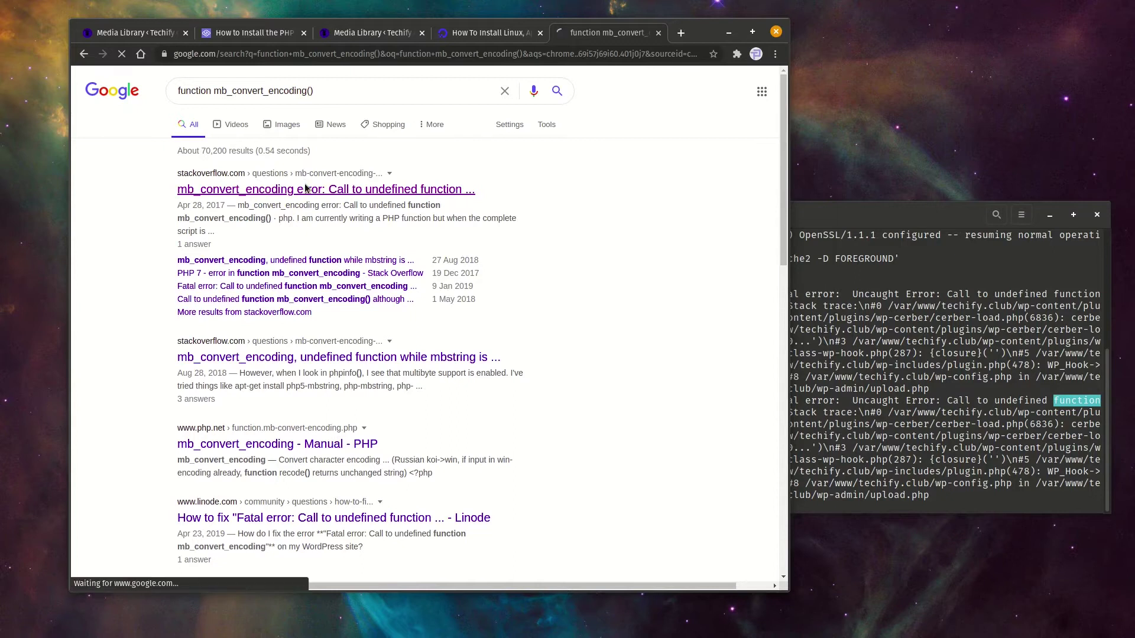
# Find the Stack Overflow answer and highlight its apt-get install php-mbstring command.
pyautogui.click(304, 189)
pyautogui.scroll(-3, 425, 306)
pyautogui.scroll(-5, 401, 298)
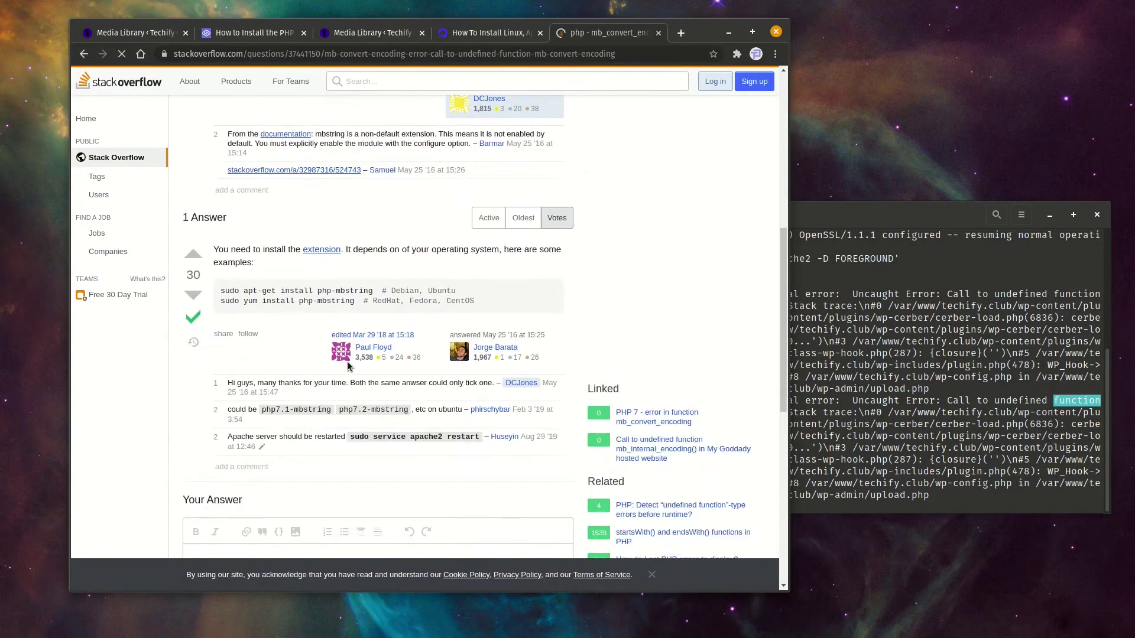
pyautogui.scroll(-2, 363, 286)
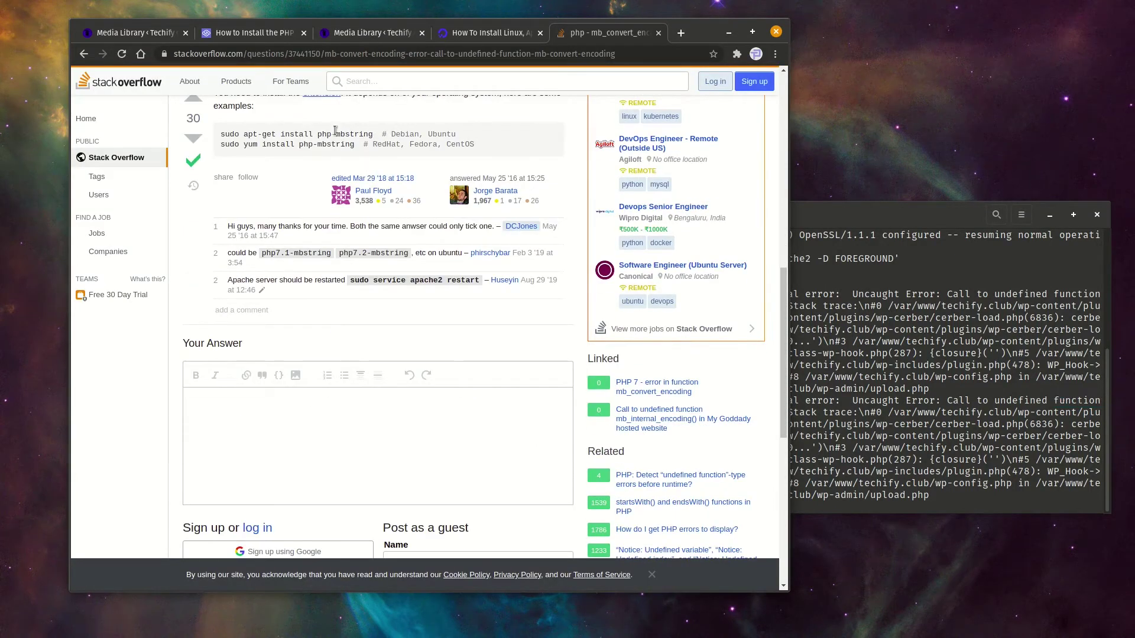
pyautogui.moveTo(373, 134)
pyautogui.mouseDown()
pyautogui.moveTo(211, 140)
pyautogui.moveTo(253, 136)
pyautogui.mouseUp()
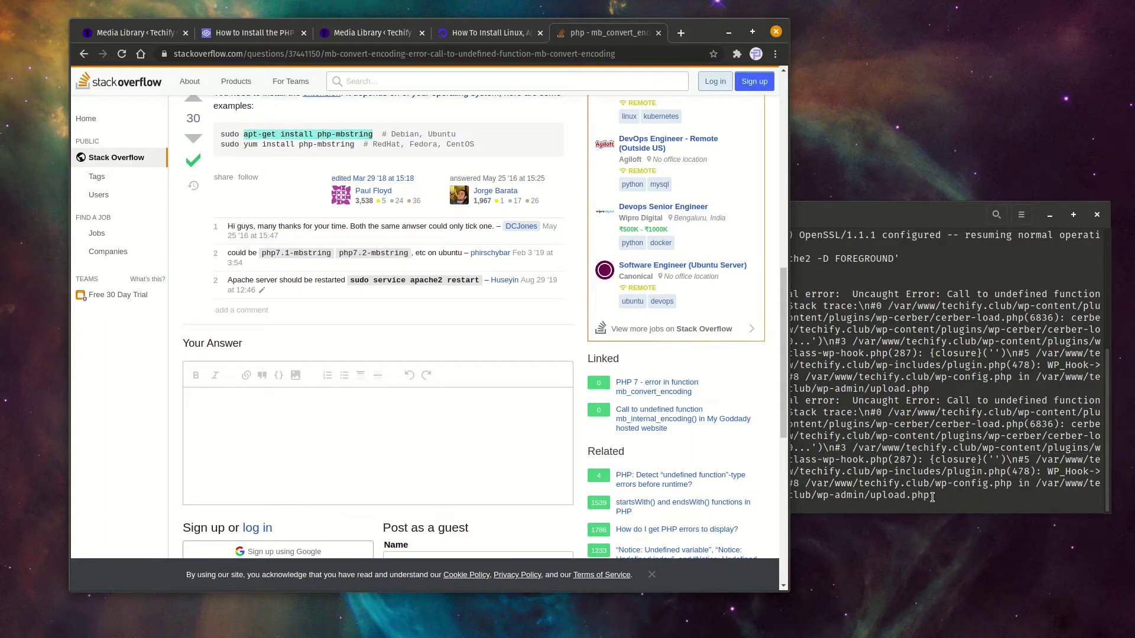
# Stop the log tail, install php-mbstring with apt-get, and return to the Media Library.
pyautogui.click(940, 453)
pyautogui.hotkey('ctrl', 'c')
pyautogui.write('apt-get install php-mbstring')
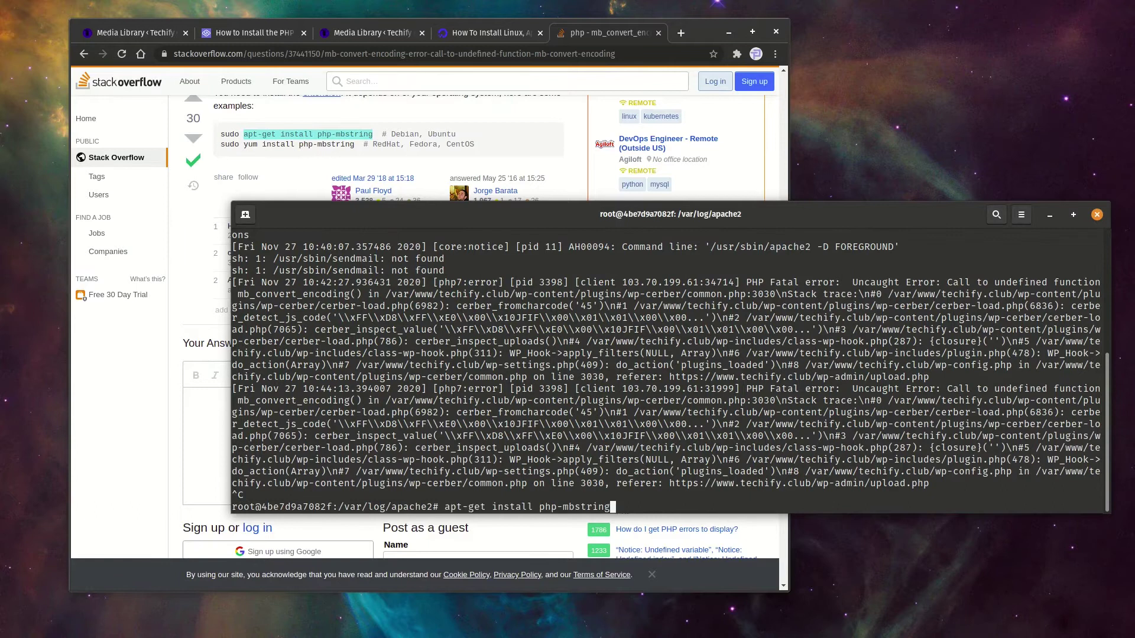
pyautogui.press('Return')
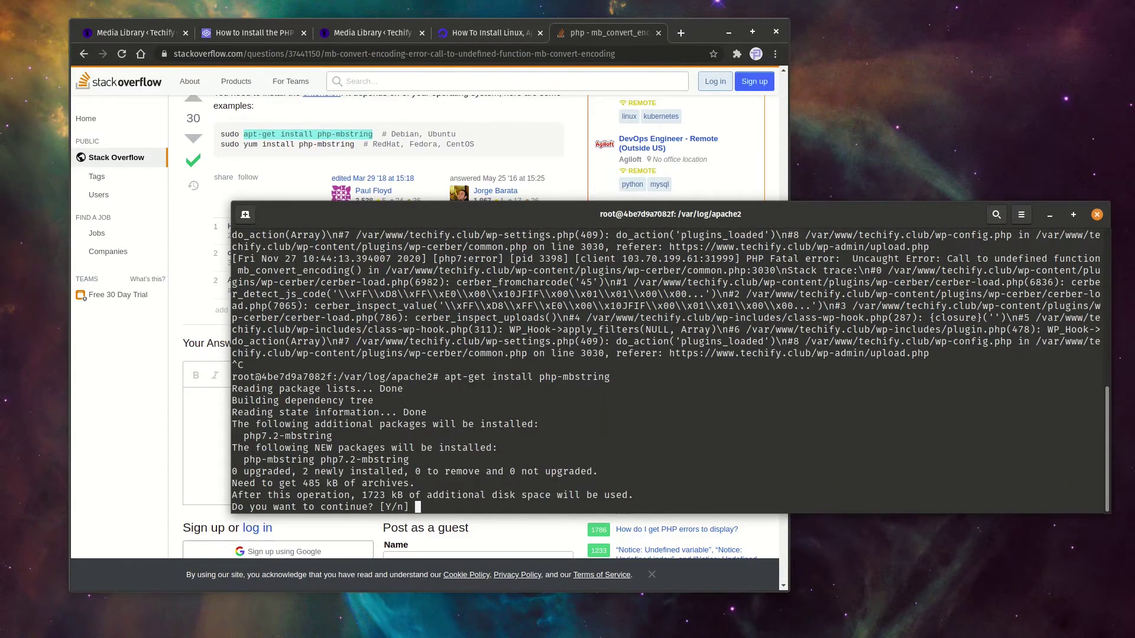
pyautogui.press('Return')
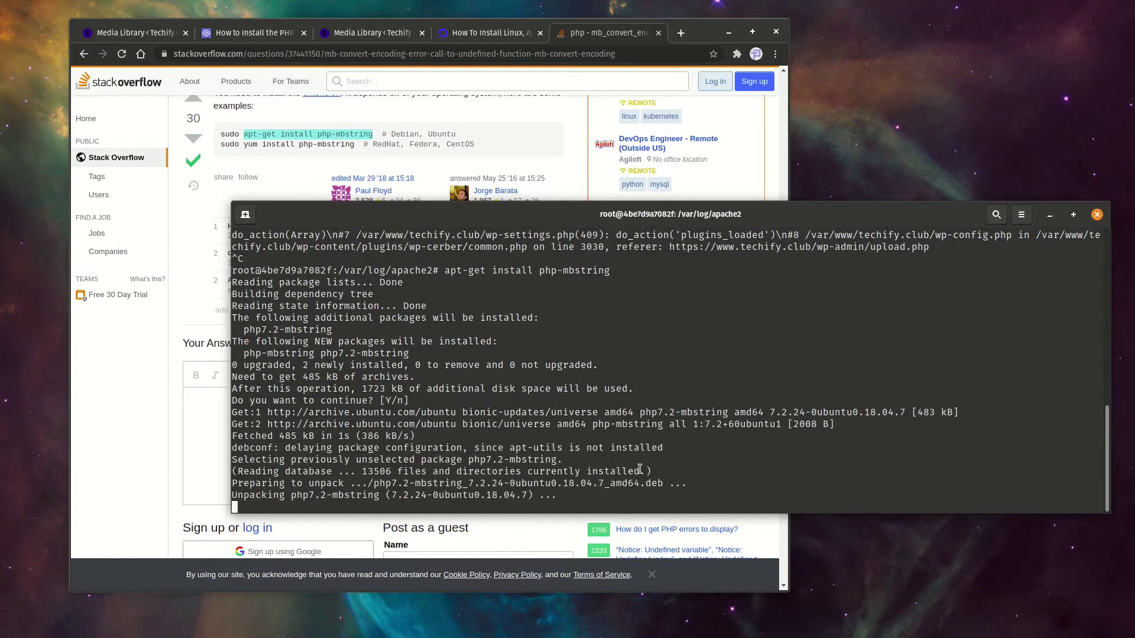
pyautogui.tripleClick(632, 467)
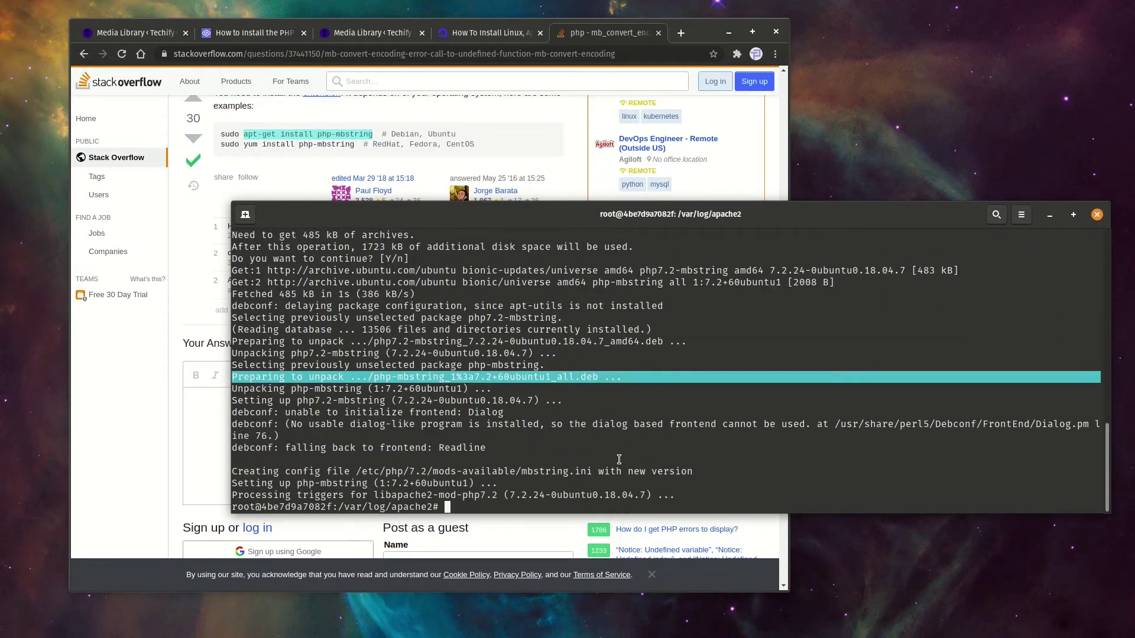
pyautogui.click(717, 469)
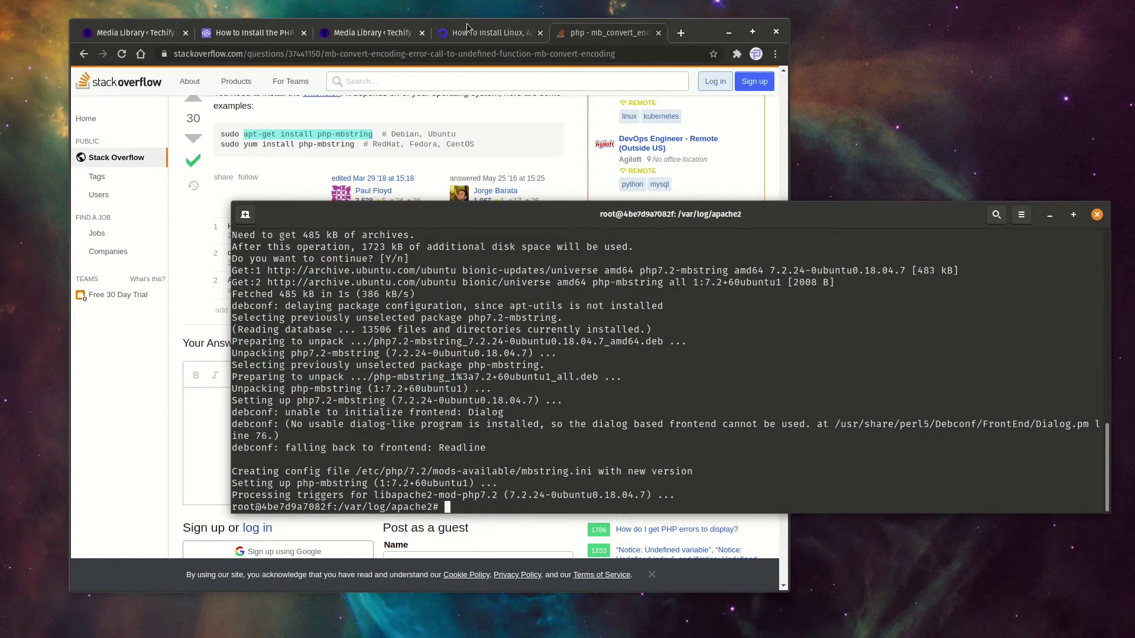
pyautogui.click(371, 33)
# Retry uploading the wedding image in the Media Library.
pyautogui.click(489, 290)
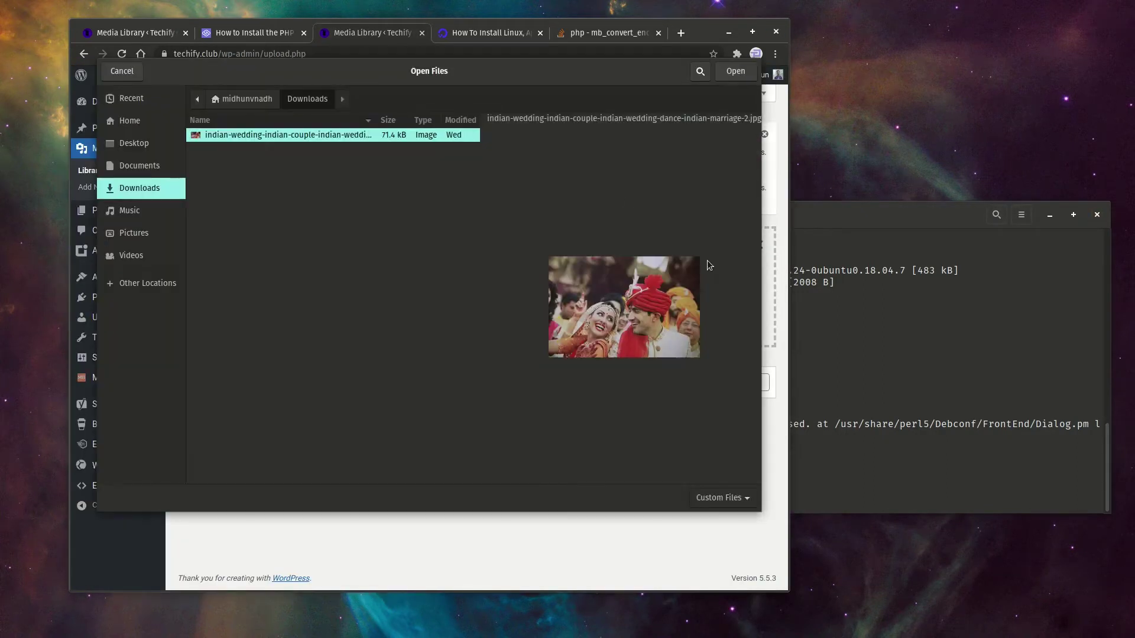
pyautogui.click(733, 72)
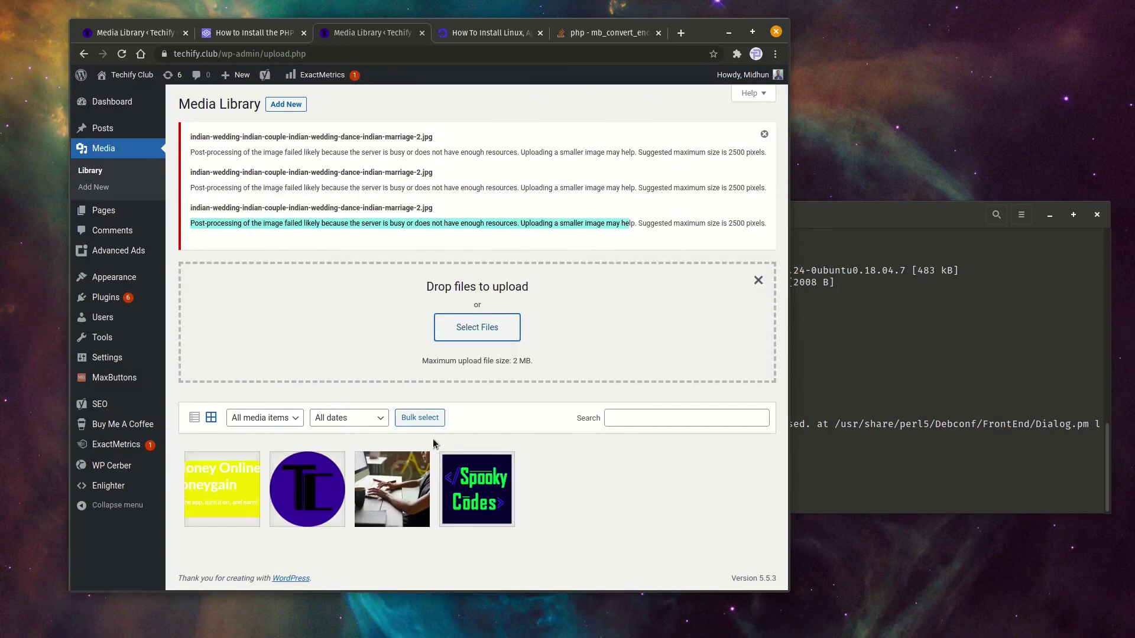
pyautogui.hotkey('alt', 'Tab')
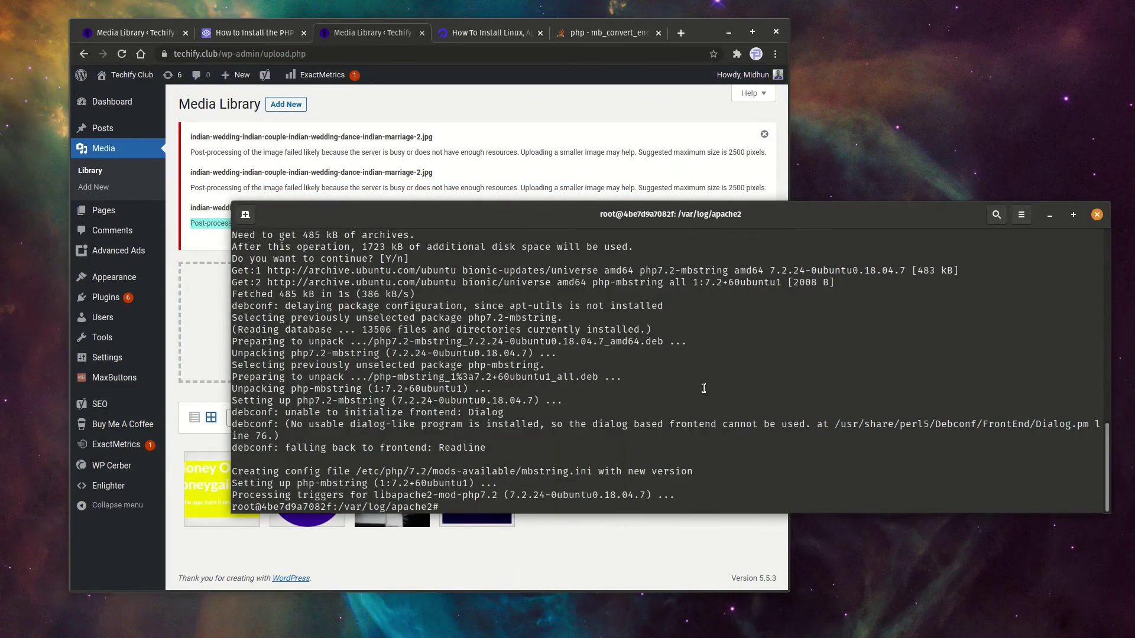
# Run service apache2 restart twice, then service apache2 reload after the port-in-use failure.
pyautogui.write('service')
pyautogui.write(' apache2 restart')
pyautogui.press('Return')
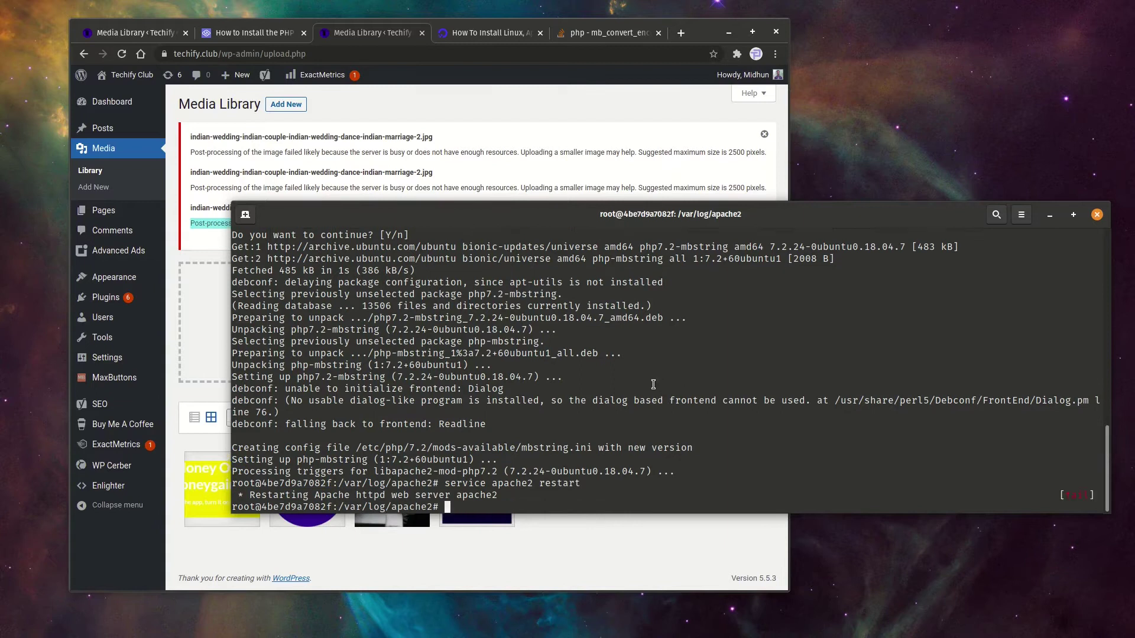
pyautogui.press('Up')
pyautogui.press('Return')
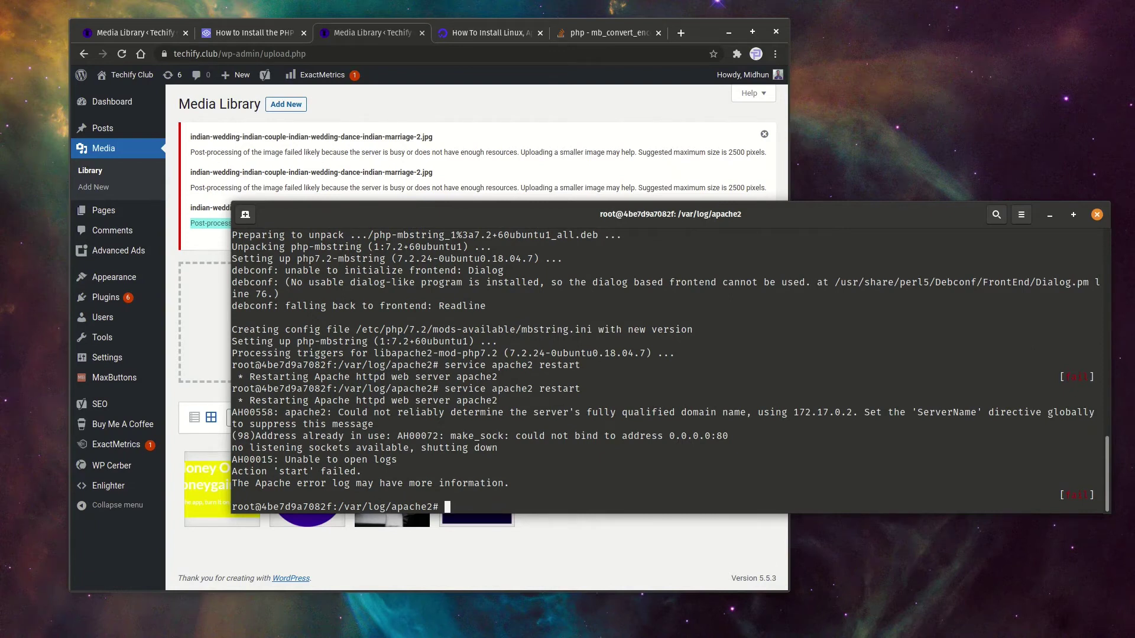
pyautogui.press('Up')
pyautogui.write('ad')
pyautogui.press('Return')
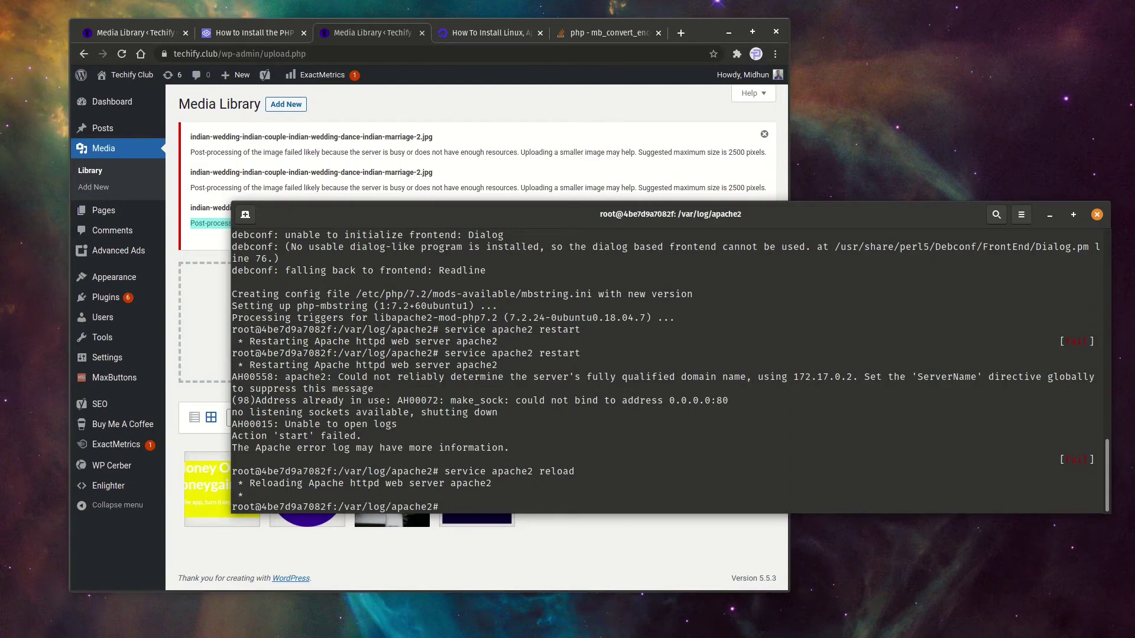
# Refresh the Media Library, then rerun the Apache reload and restart until restart reports OK.
pyautogui.click(121, 55)
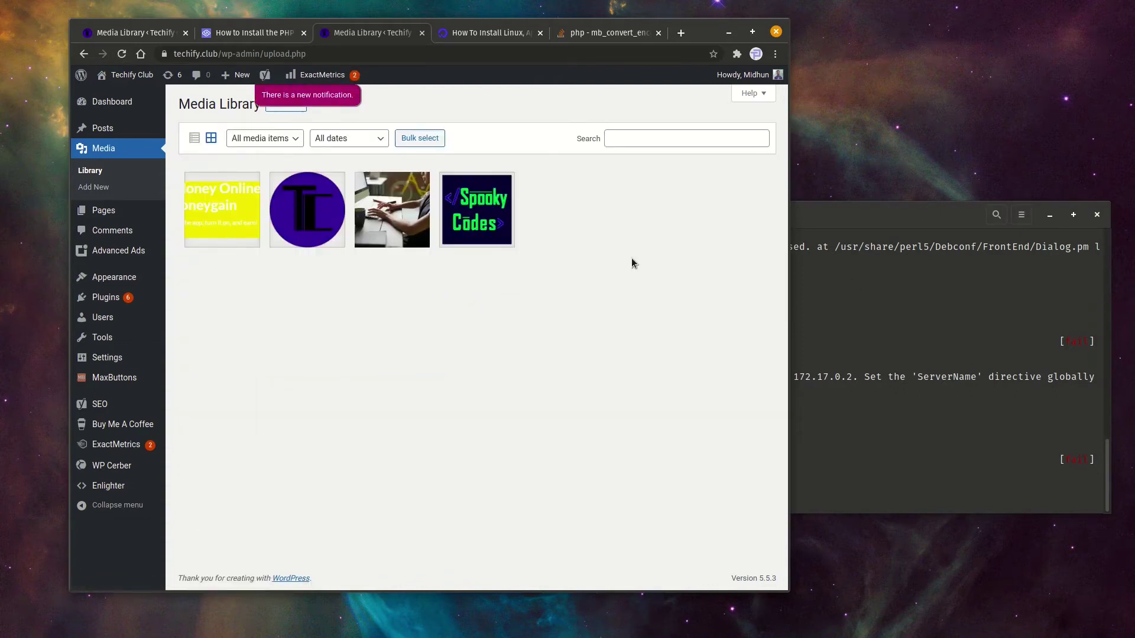
pyautogui.click(915, 344)
pyautogui.press('Up')
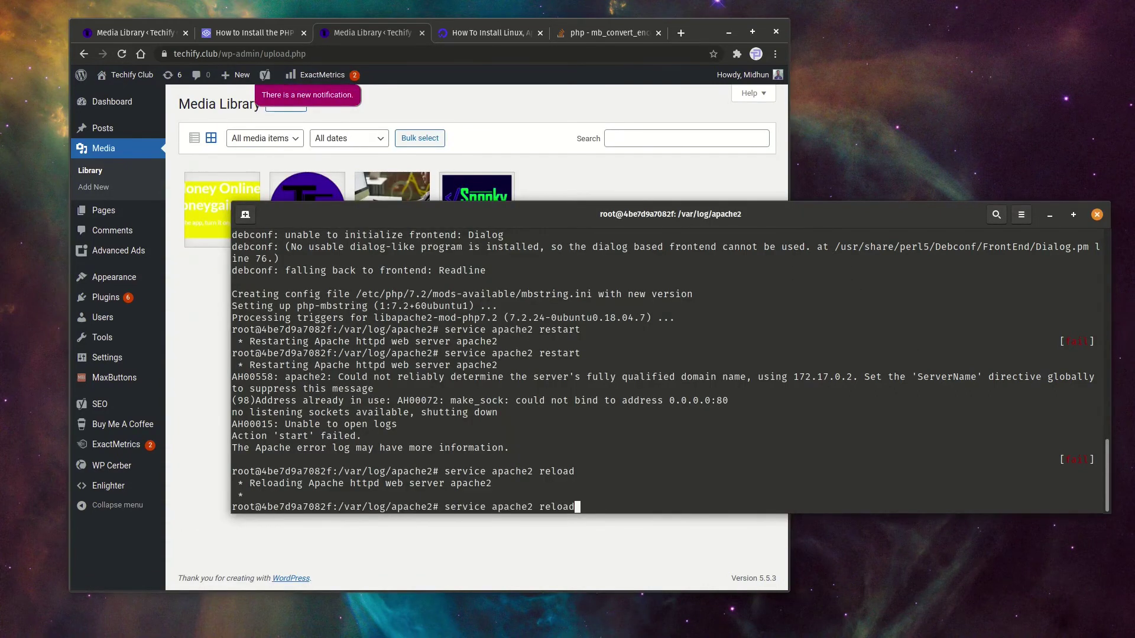
pyautogui.press('Return')
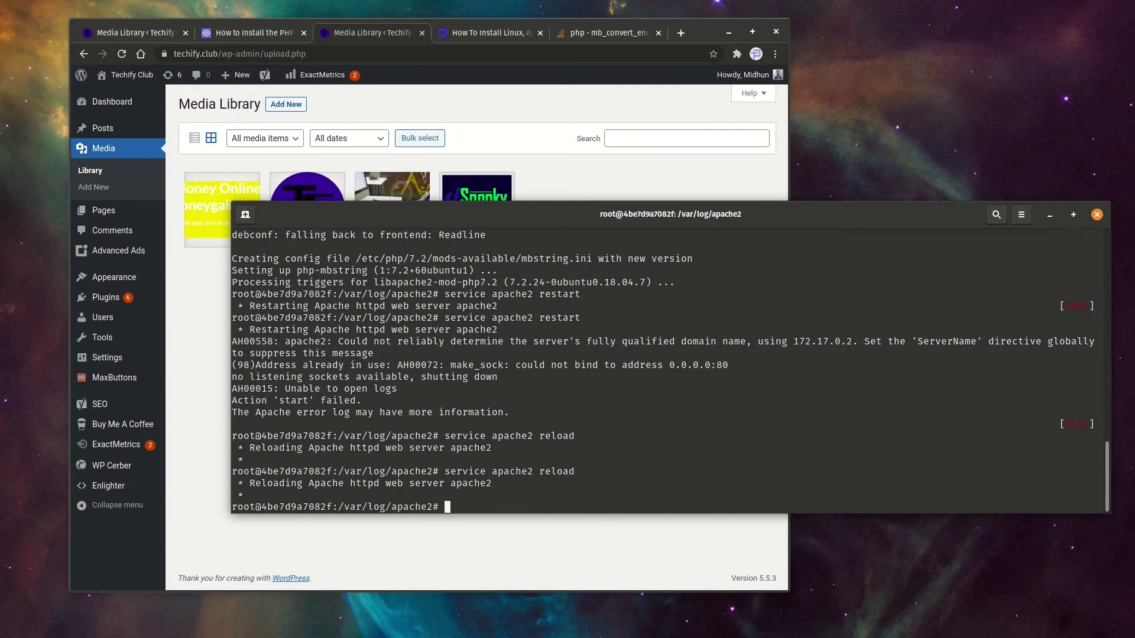
pyautogui.press('Up')
pyautogui.press('Up')
pyautogui.press('Return')
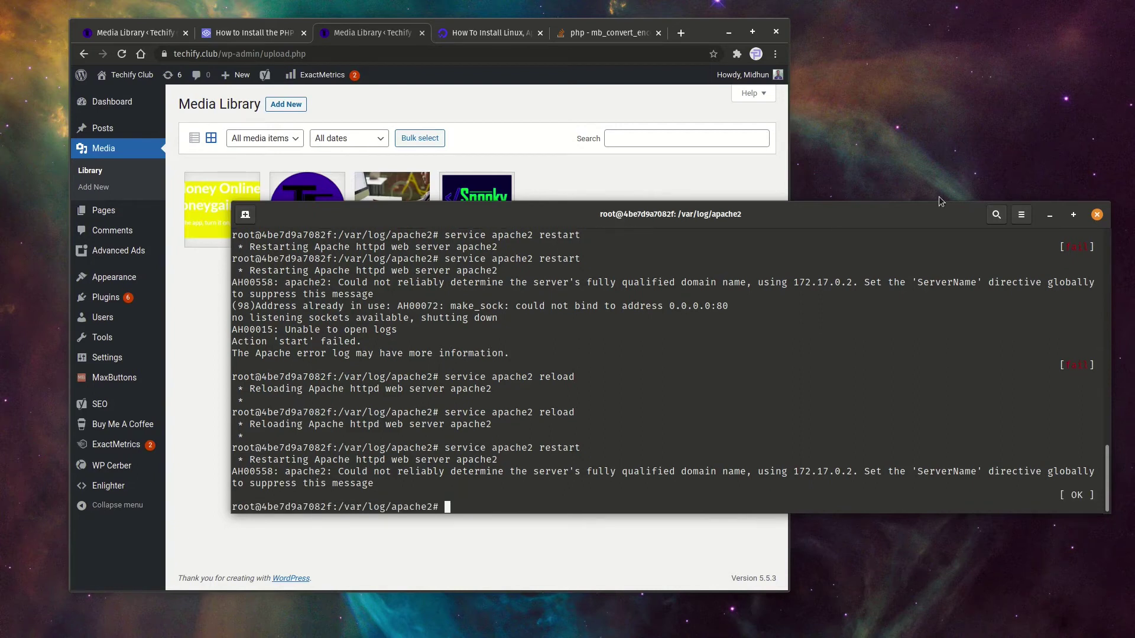
pyautogui.click(557, 190)
# Upload the wedding JPG from Downloads via Add New and Select Files.
pyautogui.click(295, 113)
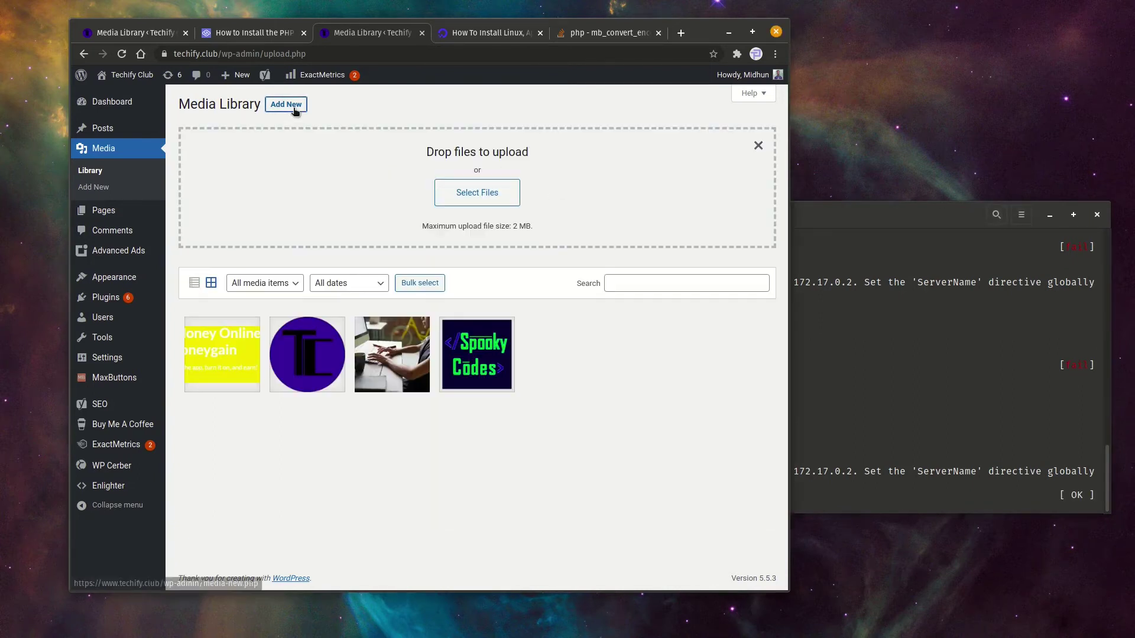
pyautogui.click(473, 192)
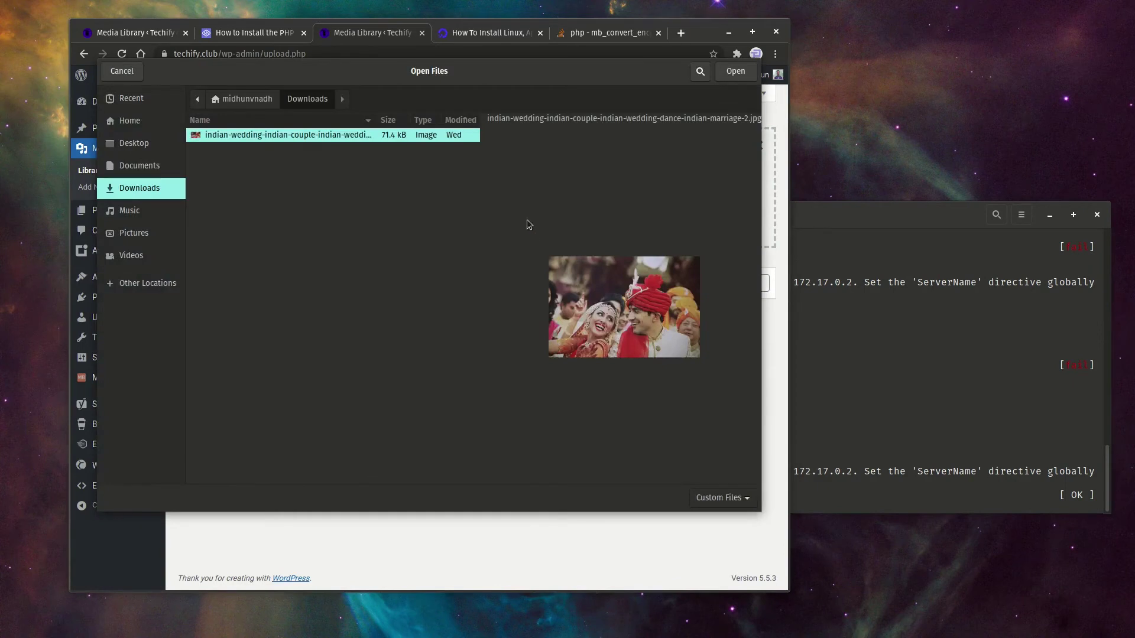
pyautogui.click(743, 72)
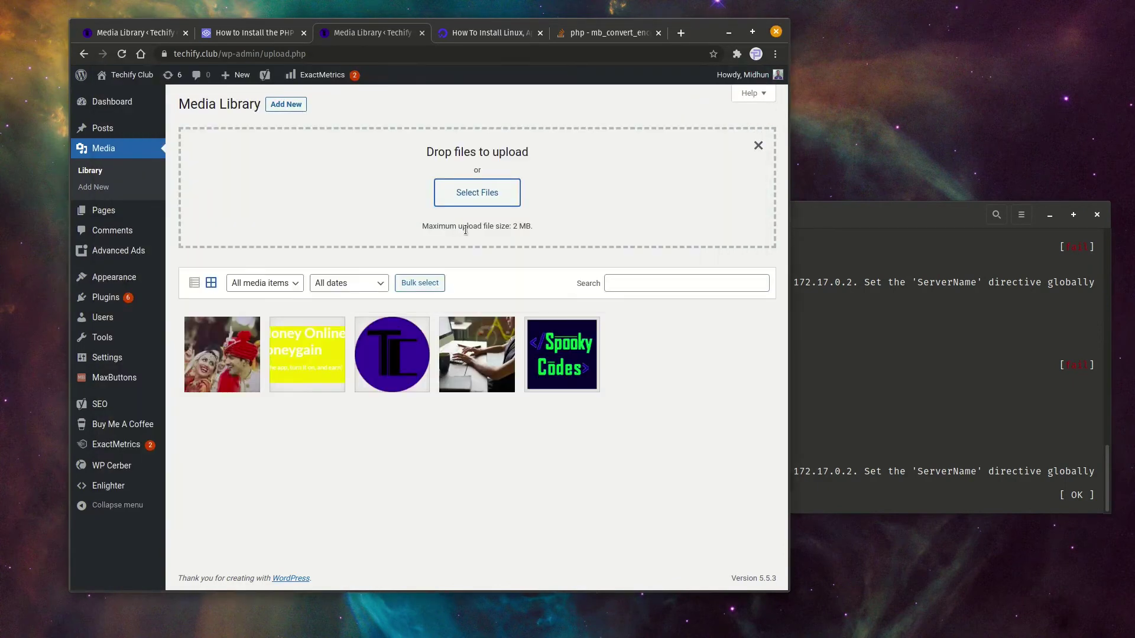